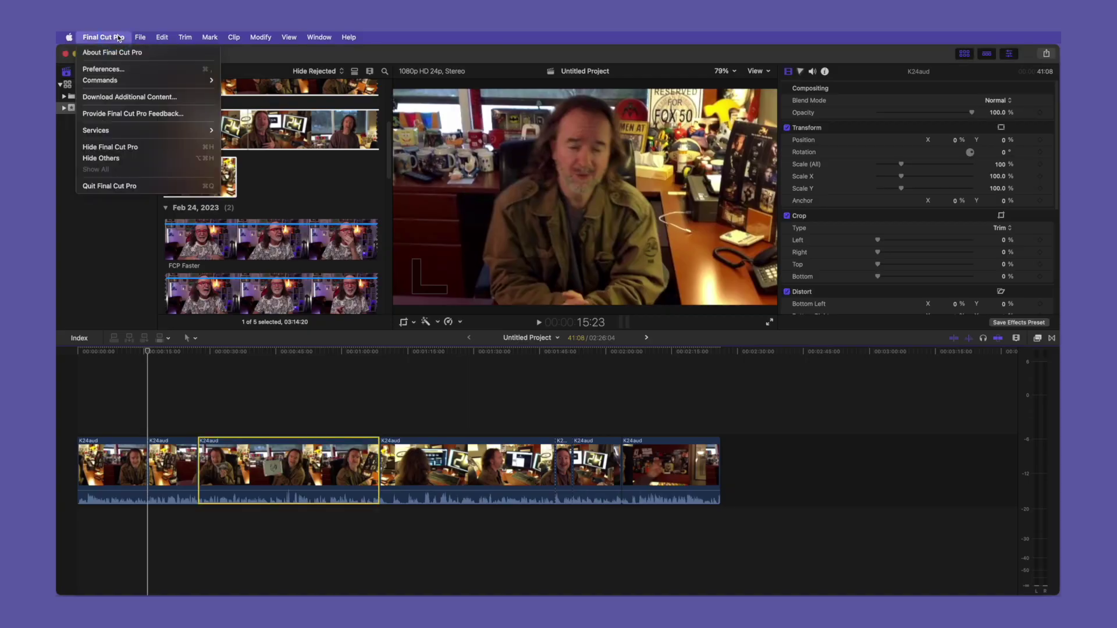
Show the Playback preferences for background rendering, optimized media and frame-drop warnings.
left_click(113, 70)
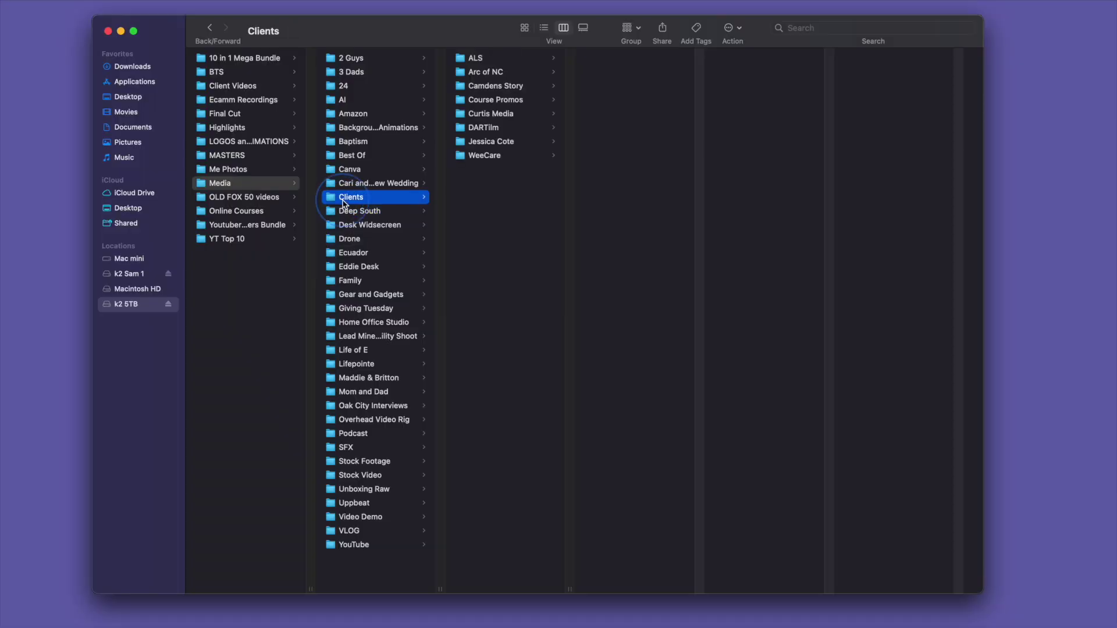
left_click(507, 145)
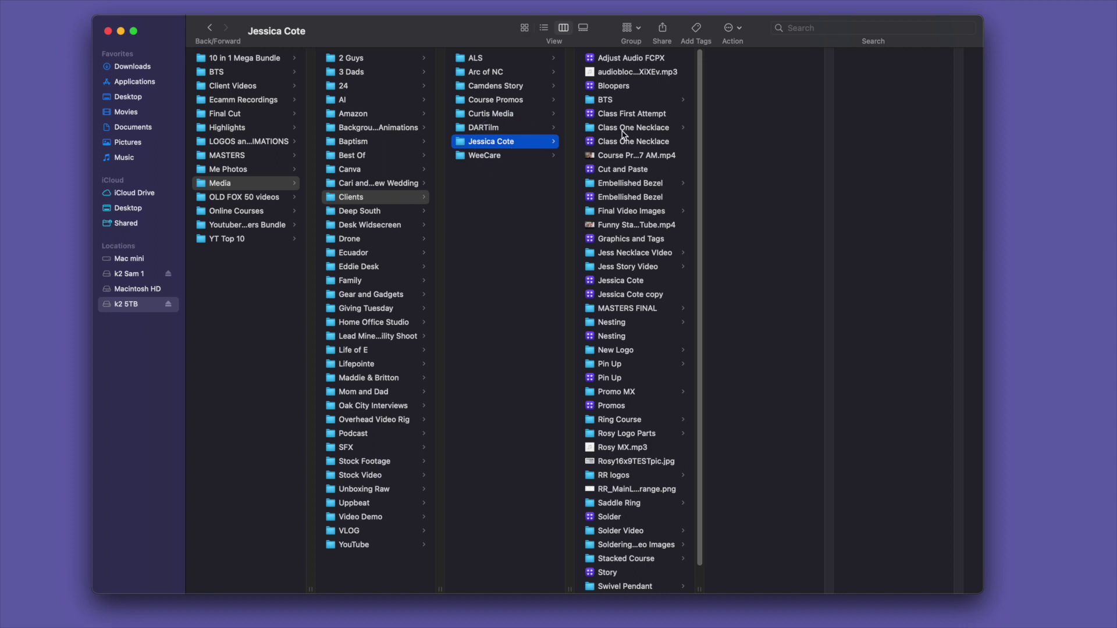
scroll(655, 385, "down", 2)
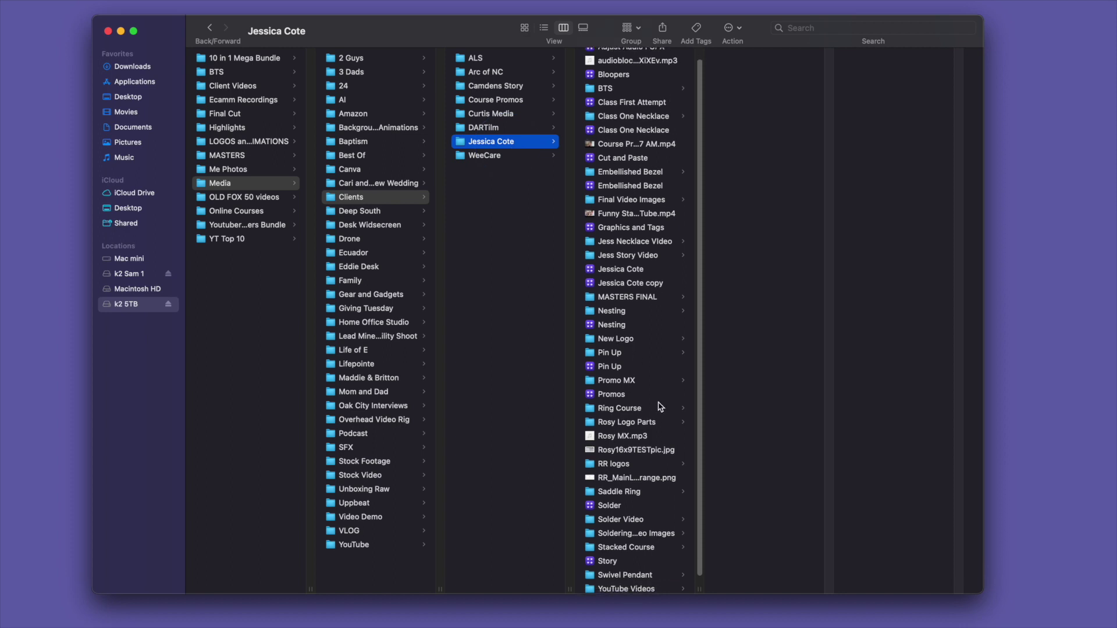
scroll(662, 405, "up", 2)
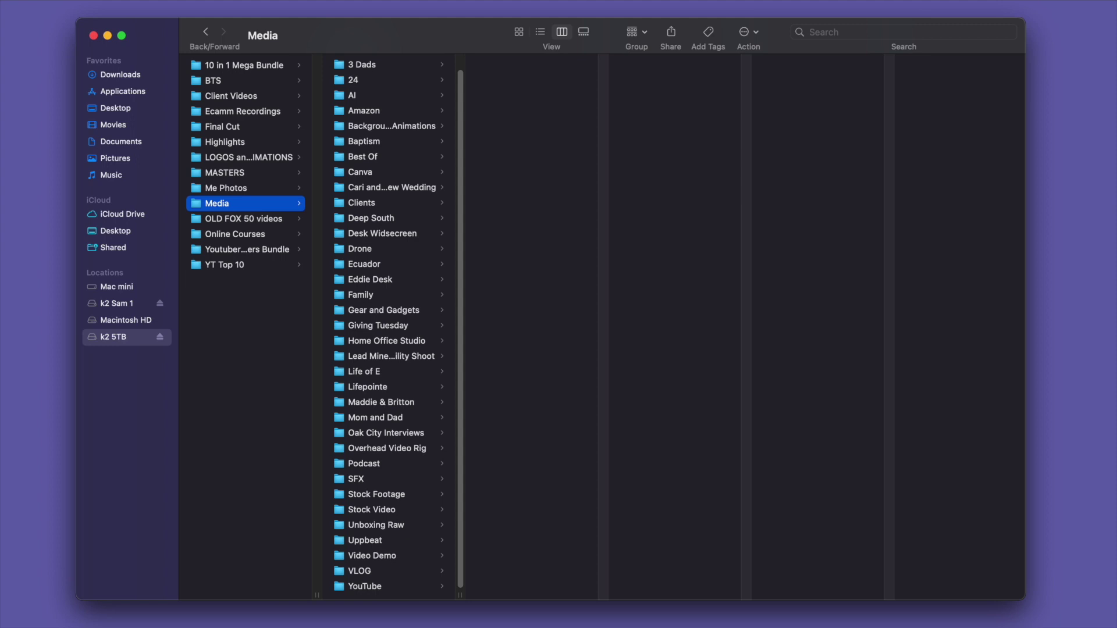
left_click(376, 588)
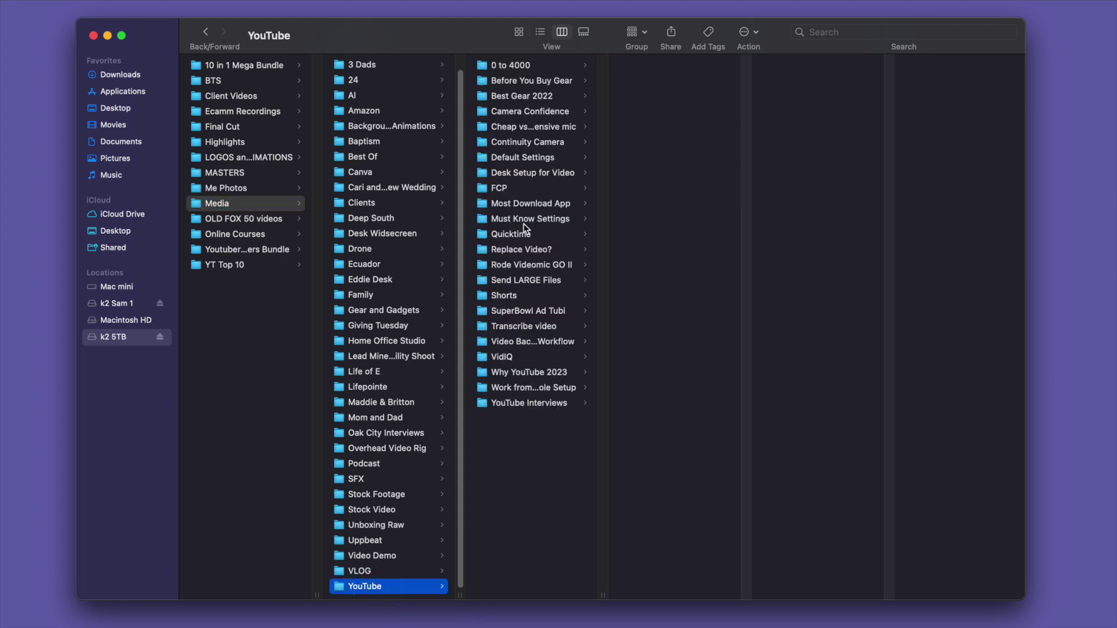
left_click(508, 190)
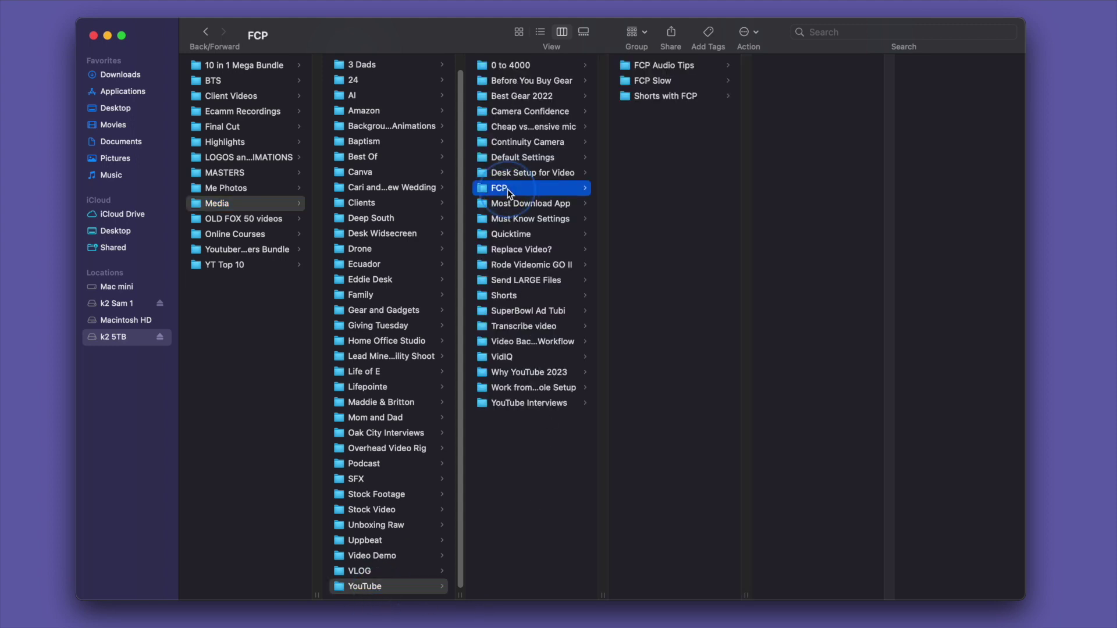
Check FCP Audio Tips and Shorts with FCP, settling on FCP Slow's three videos.
left_click(675, 69)
left_click(669, 81)
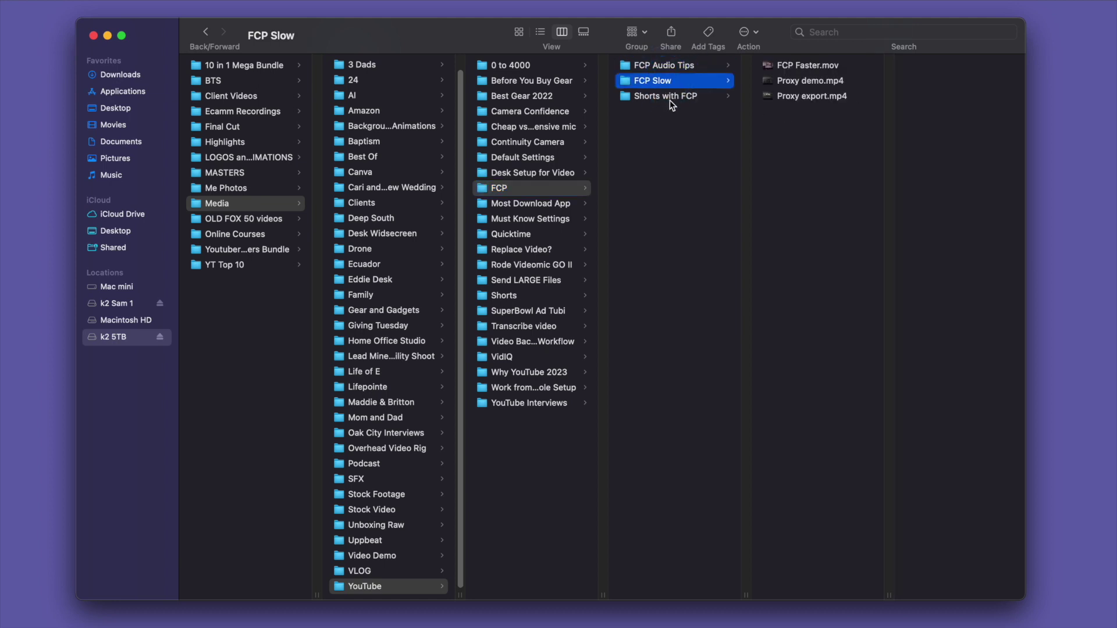
left_click(671, 98)
left_click(666, 81)
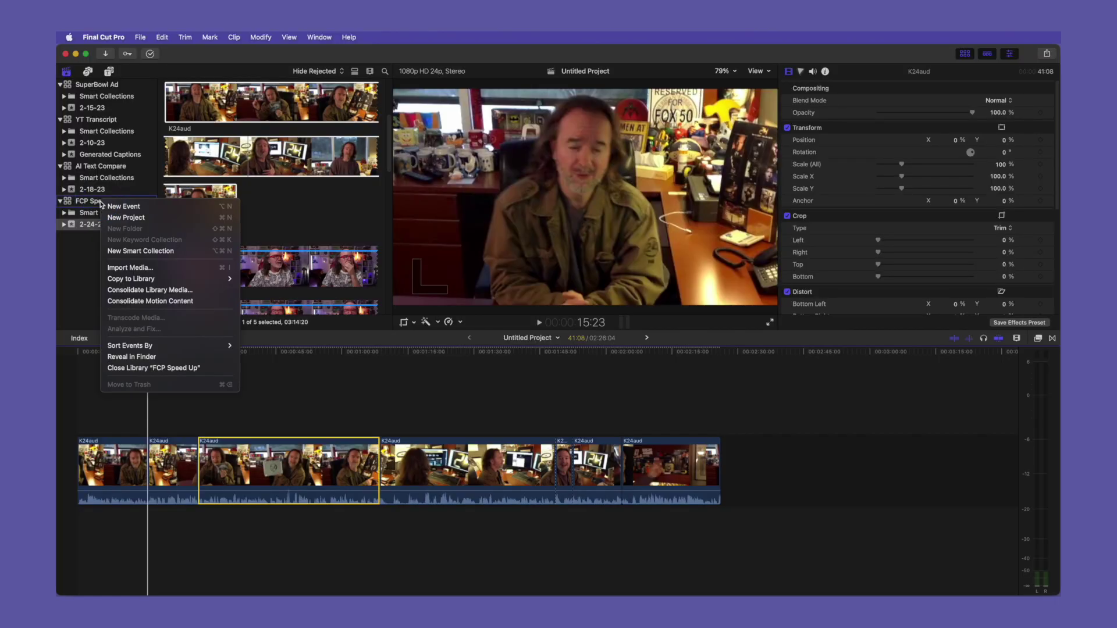
Close the SuperBowl Ad library from its sidebar context menu.
key("Escape")
left_click(101, 86)
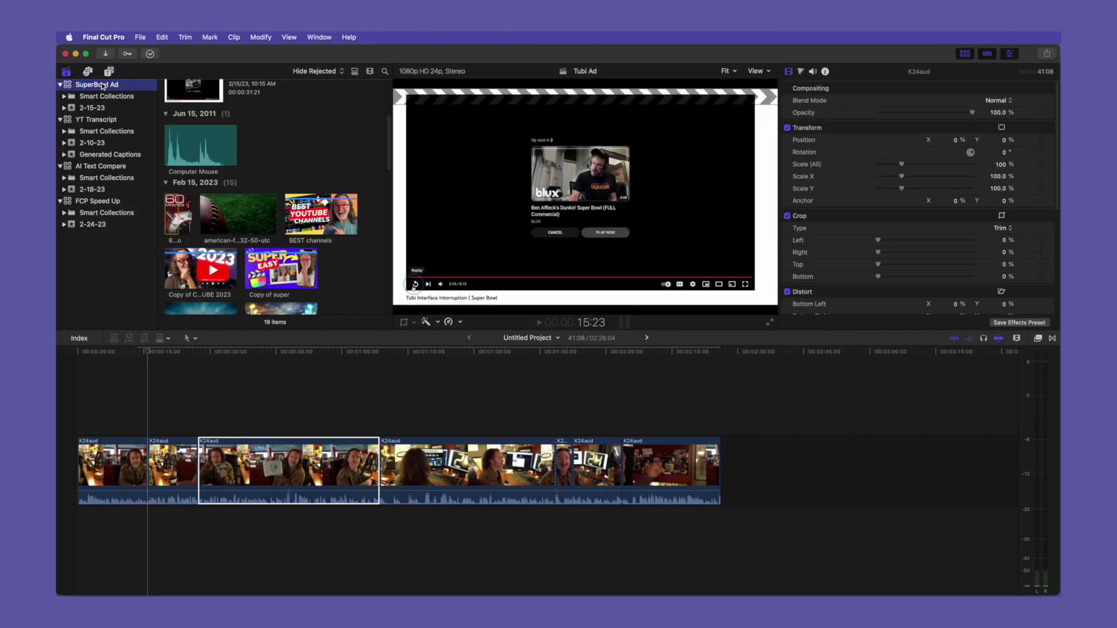
right_click(102, 86)
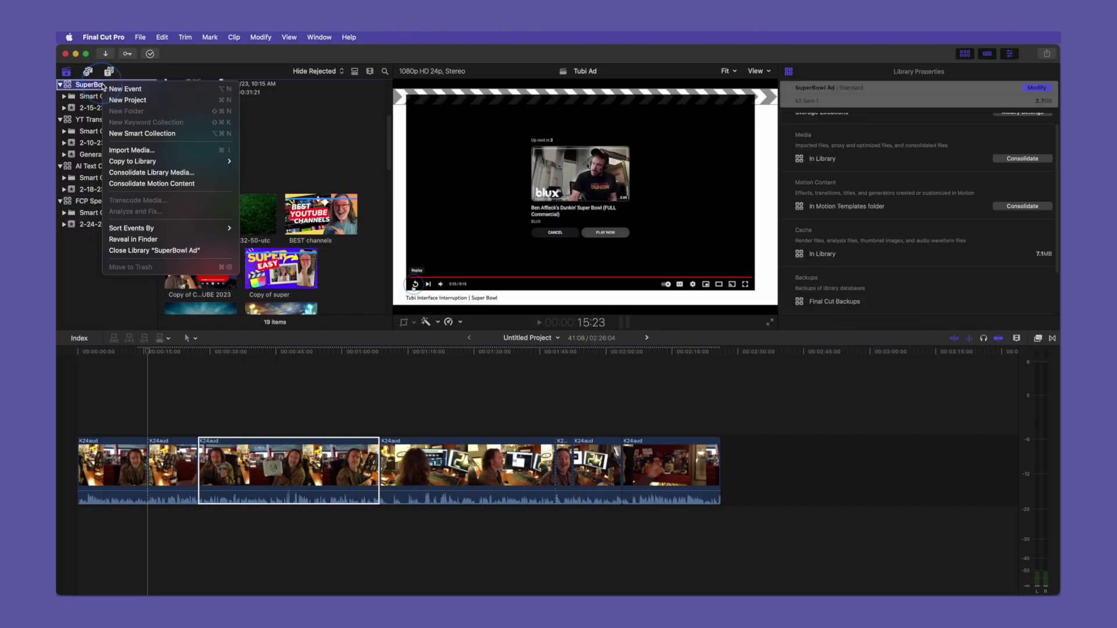
left_click(140, 250)
Close the YT Transcript library the same way.
left_click(107, 86)
right_click(107, 85)
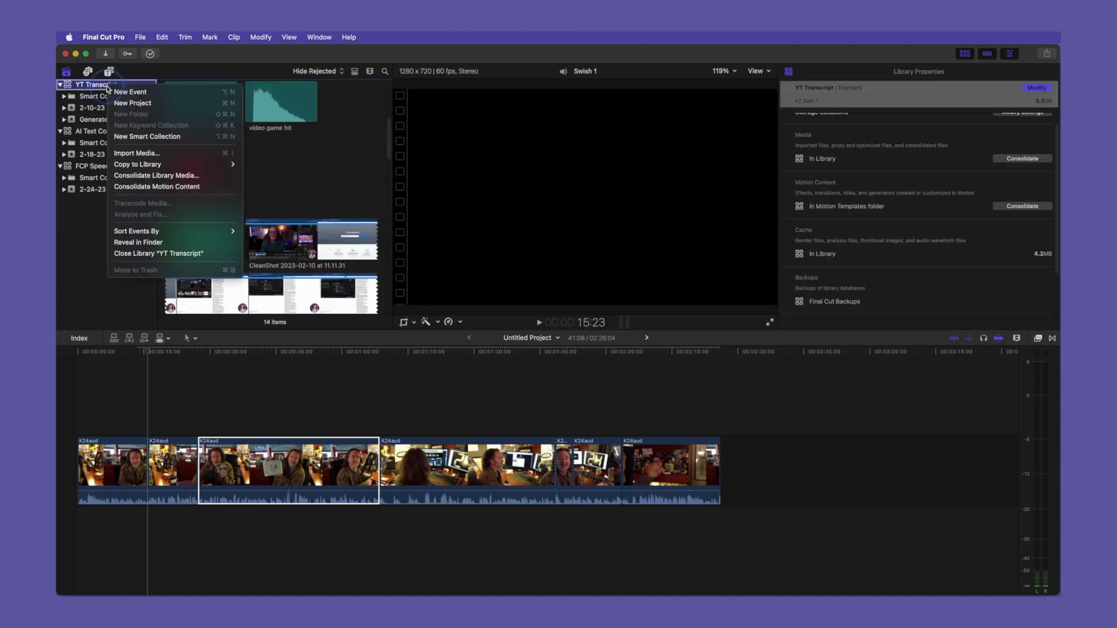
left_click(144, 255)
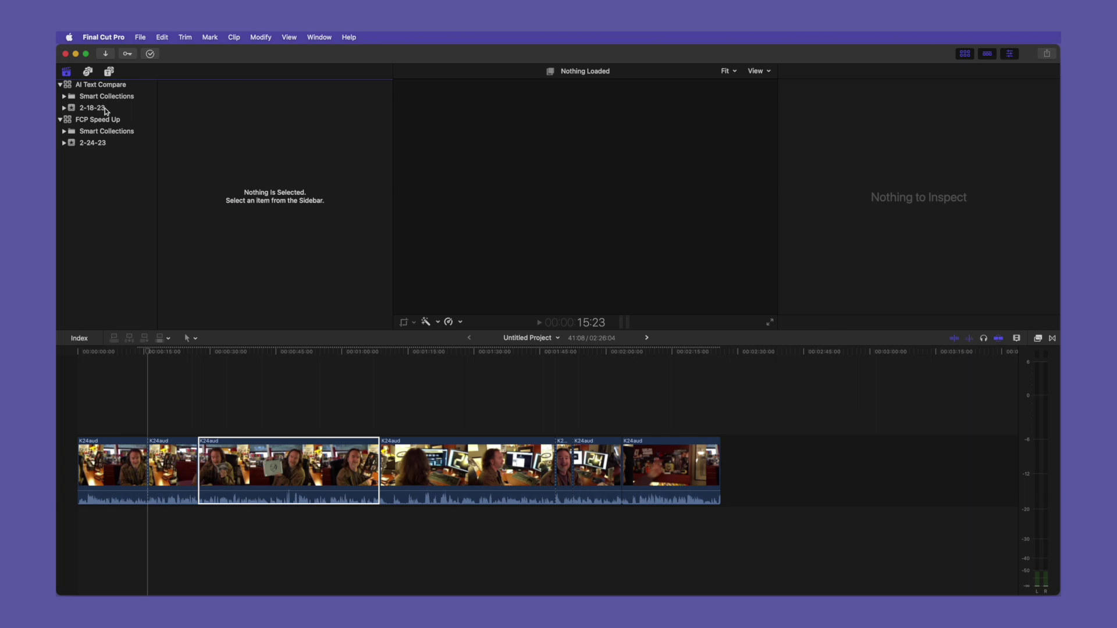
Select the AI Text Compare library and bring up its context menu.
left_click(101, 88)
right_click(101, 87)
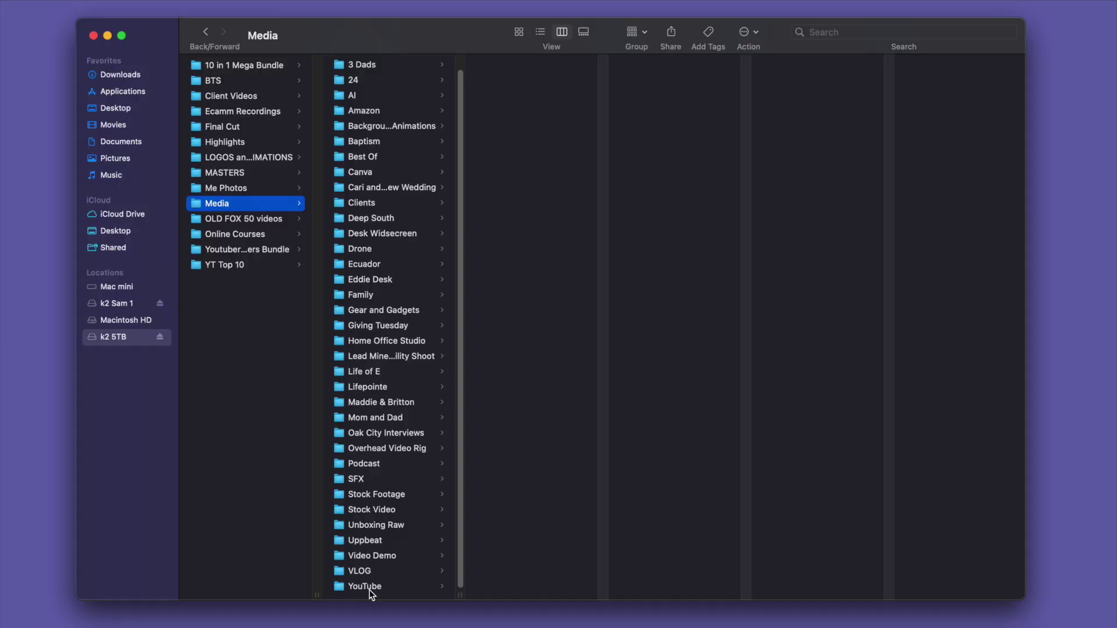
Go to Media › YouTube › Before You Buy Gear › Before Buy Gear in Finder.
left_click(373, 587)
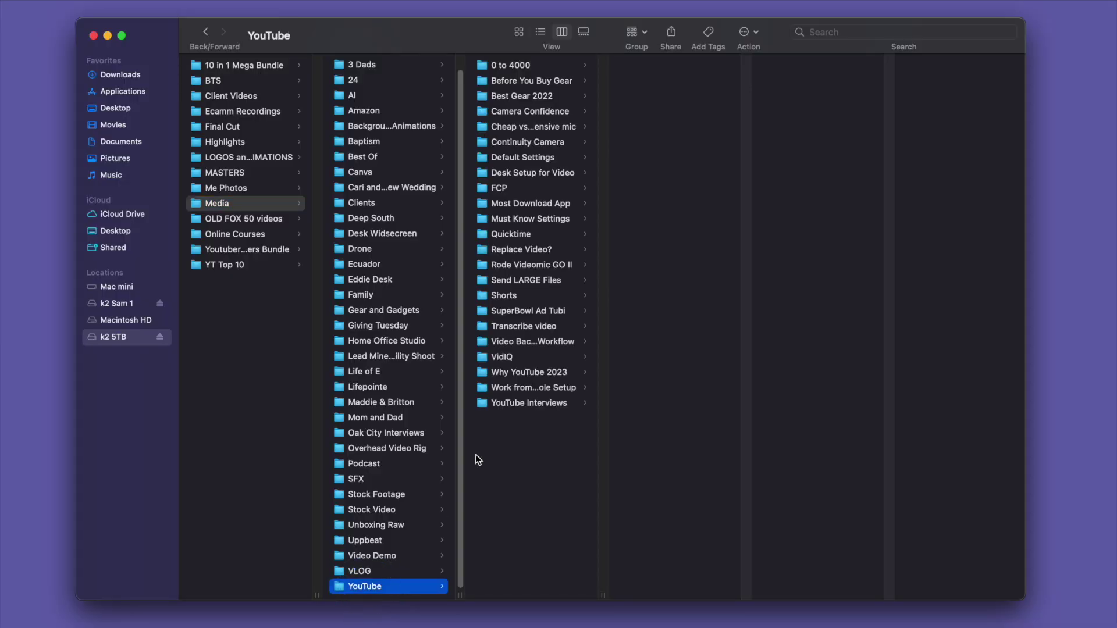
left_click(547, 82)
left_click(674, 64)
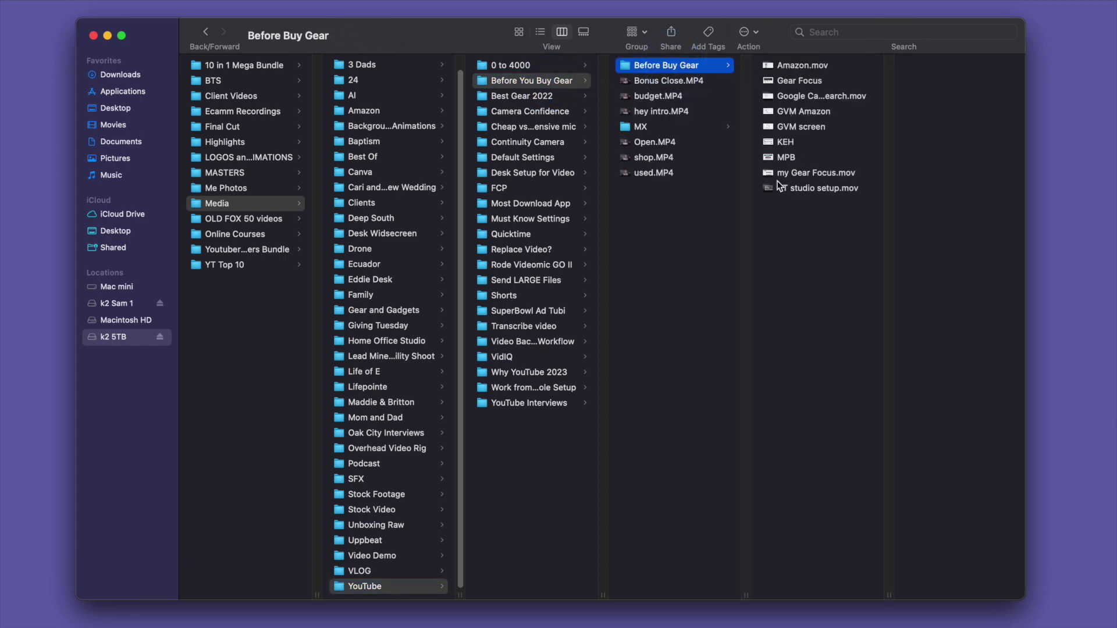
Preview Bonus Close, budget, hey intro, Open and shop.MP4 in turn.
left_click(675, 81)
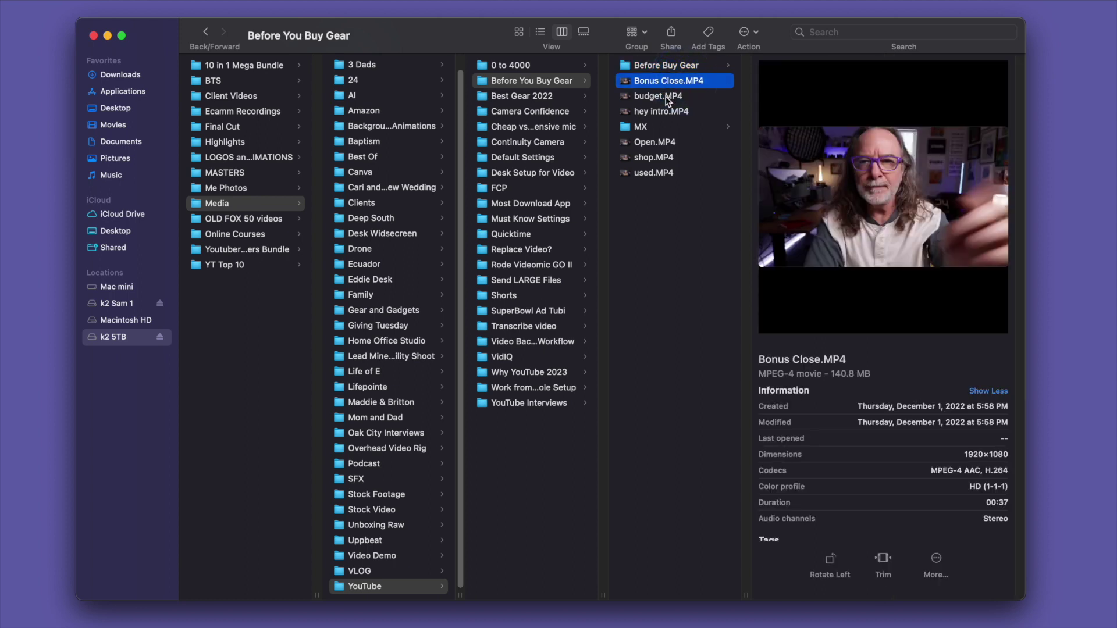
left_click(668, 100)
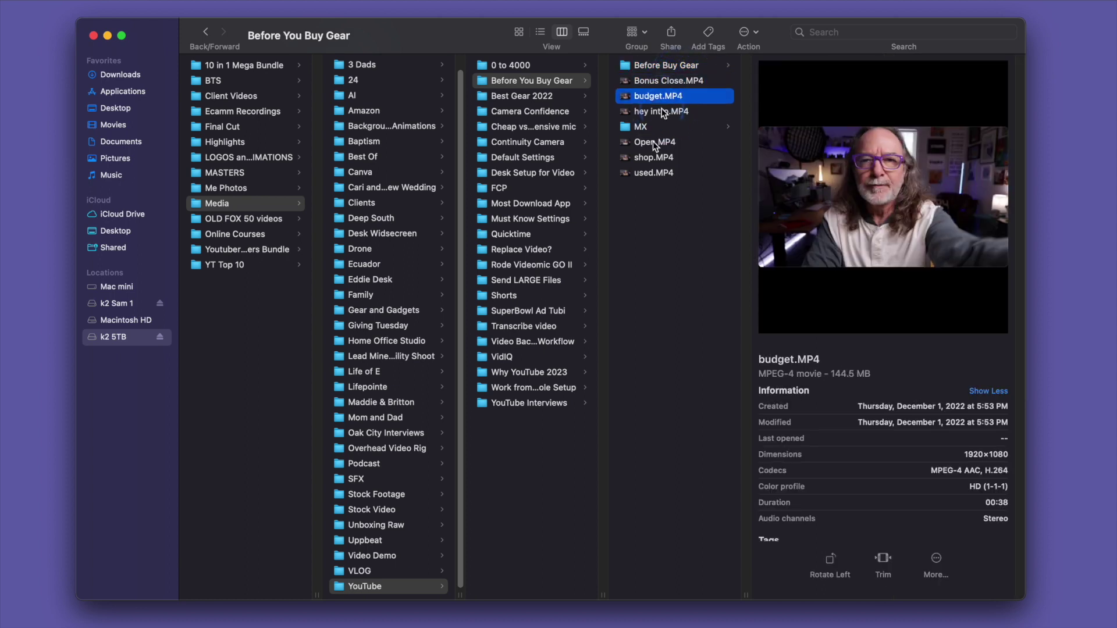
left_click(662, 112)
left_click(654, 142)
left_click(652, 157)
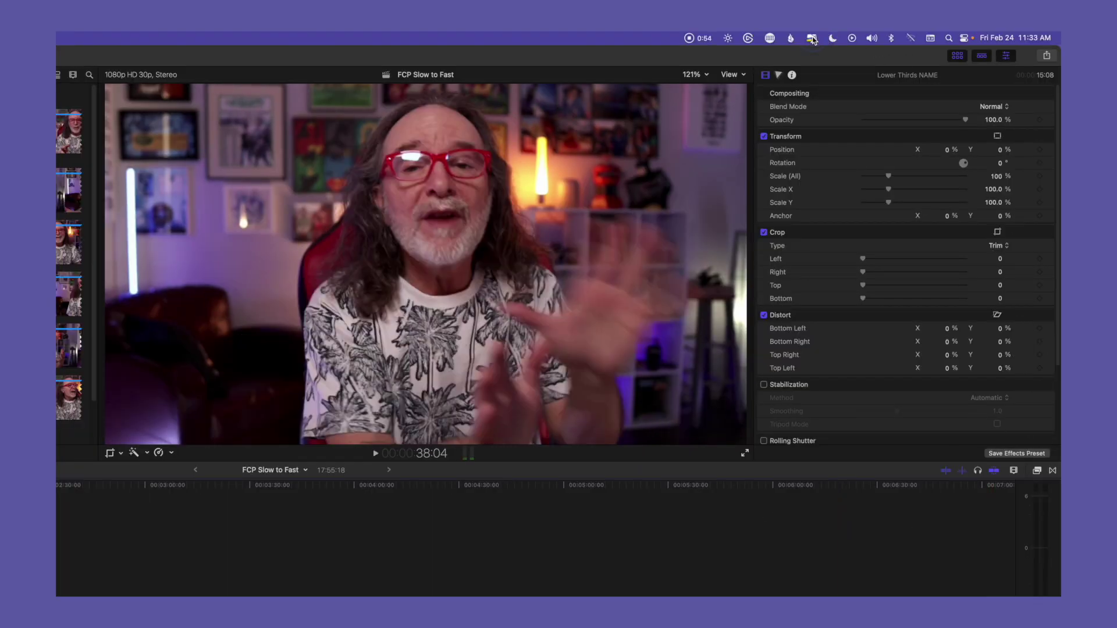
Open CleanMyMac's Memory details from the menu bar and free up memory.
left_click(813, 38)
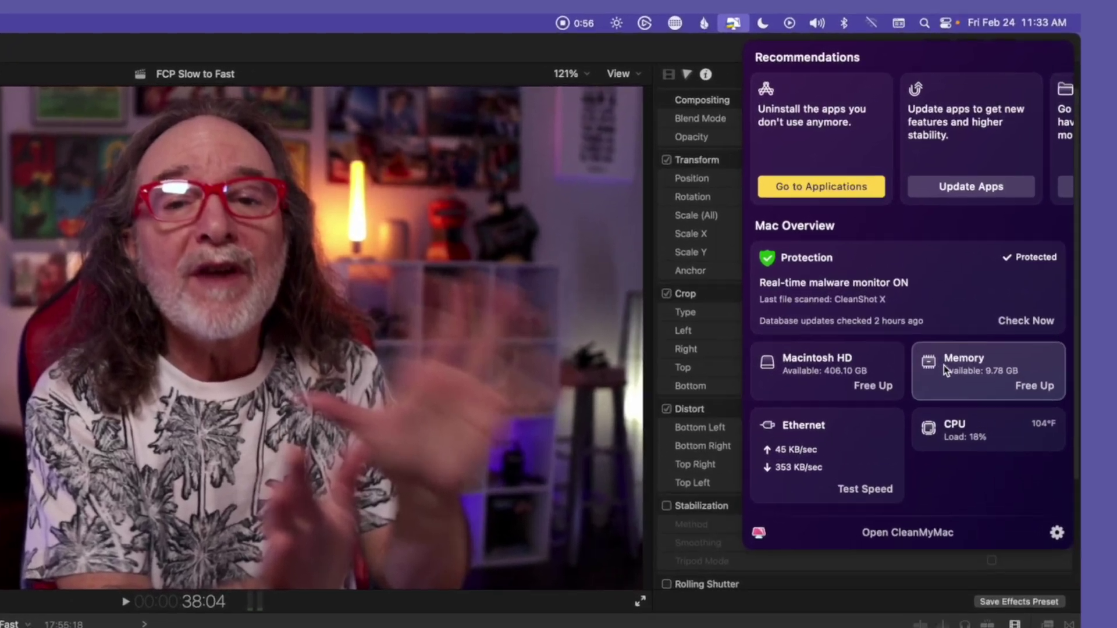
left_click(946, 371)
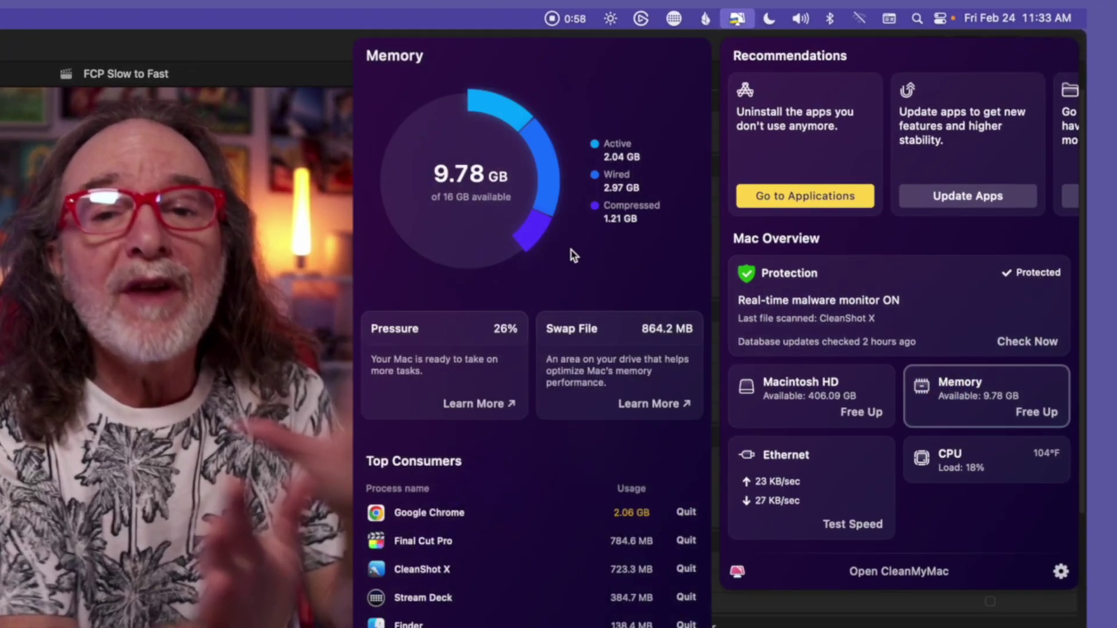
left_click(1038, 412)
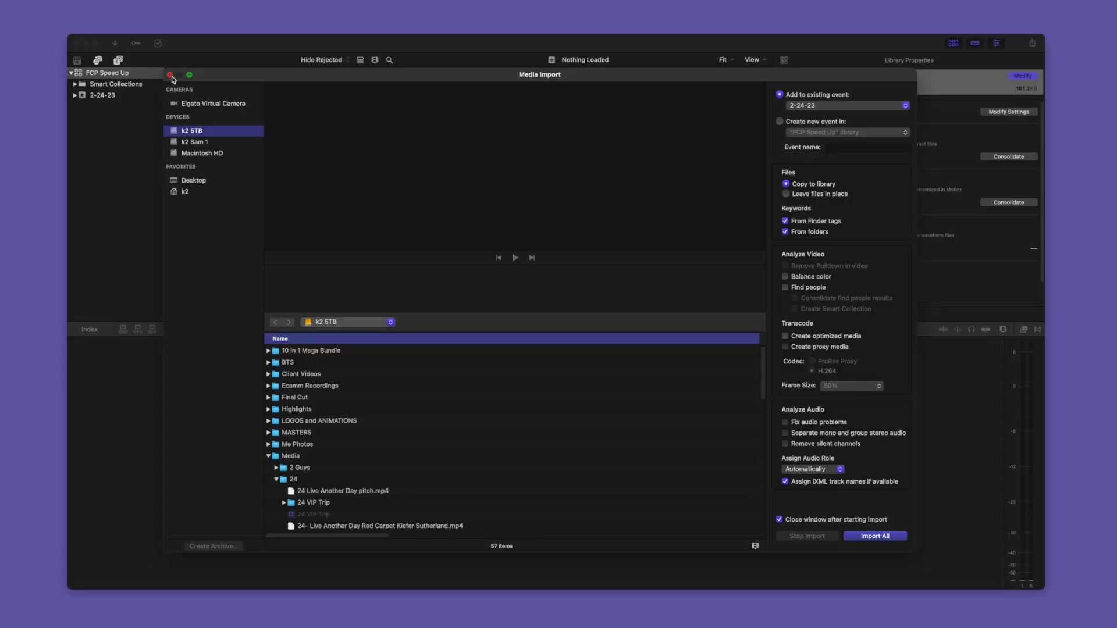
Reopen Media Import and enable proxy media creation at 50% frame size.
left_click(171, 76)
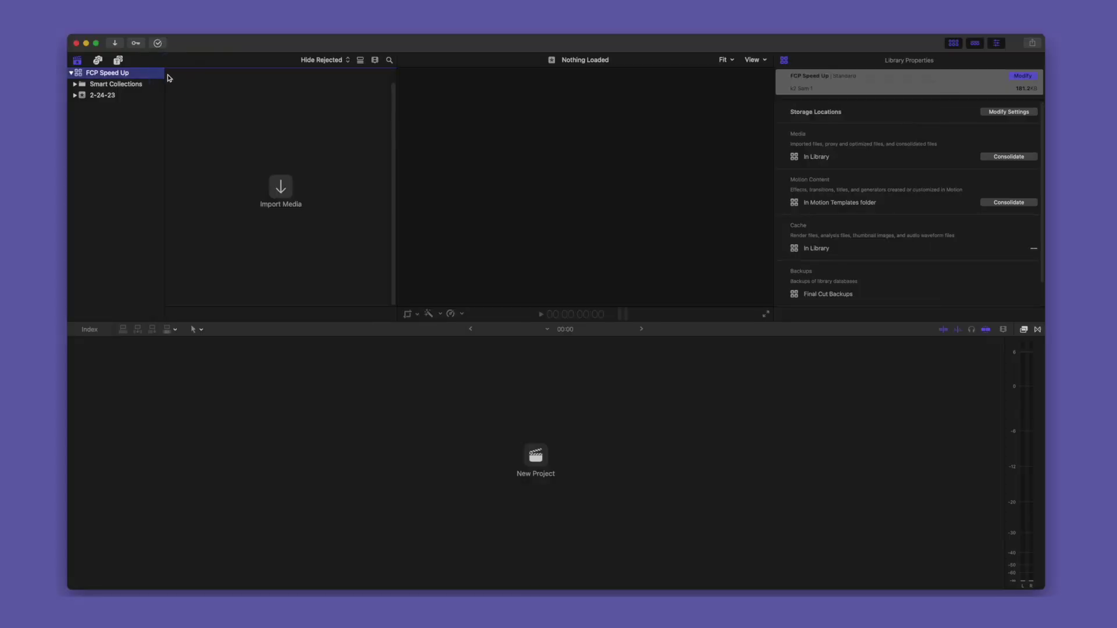
key("super+i")
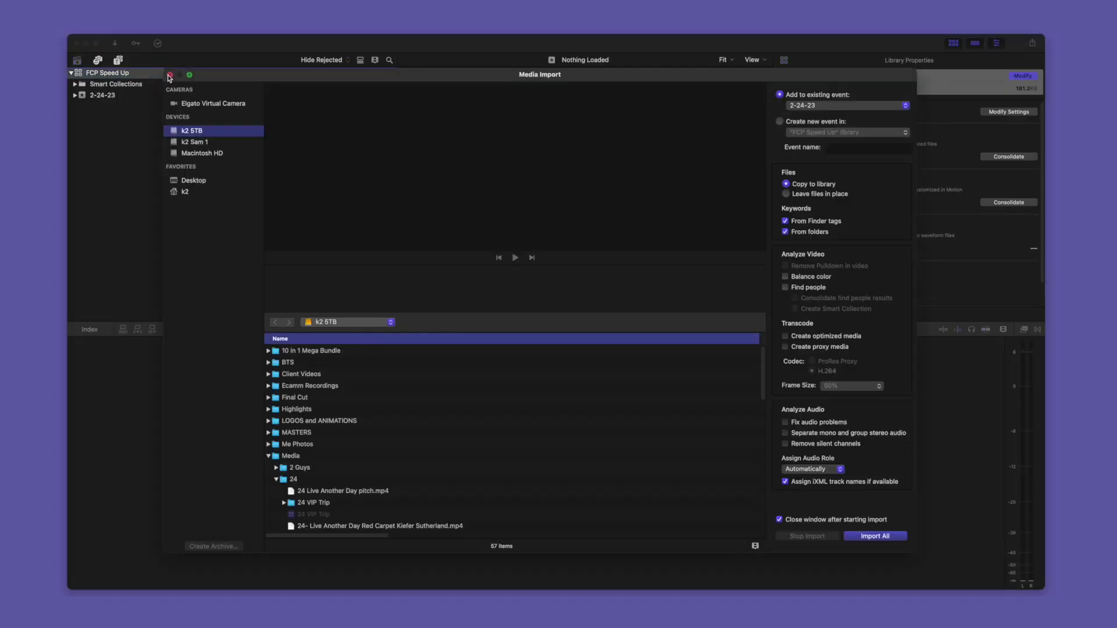
left_click(786, 348)
left_click(880, 387)
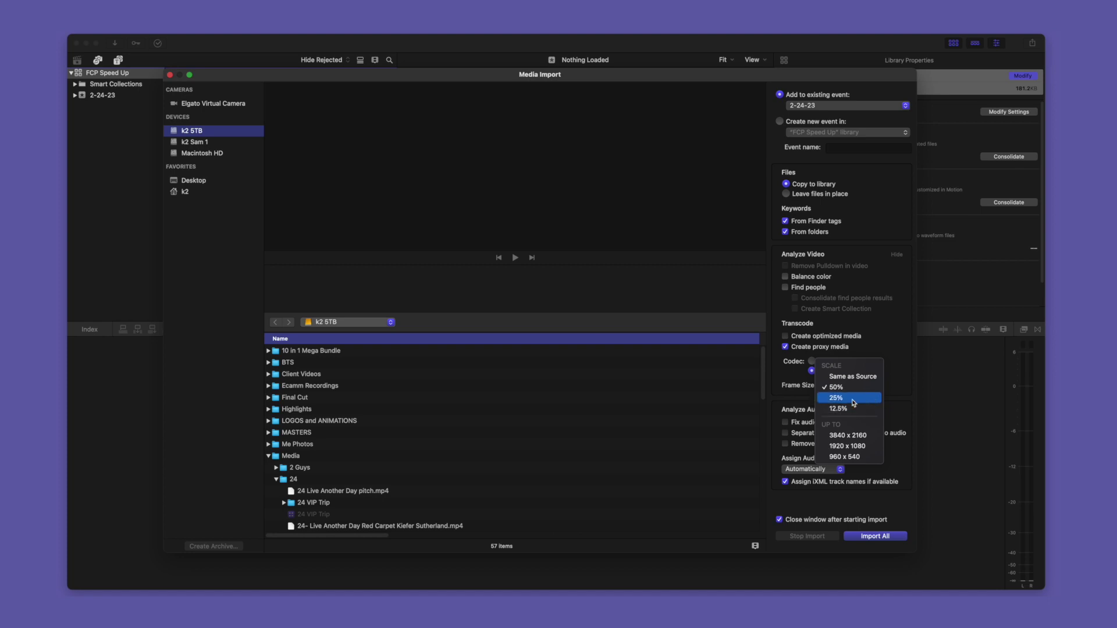
left_click(850, 389)
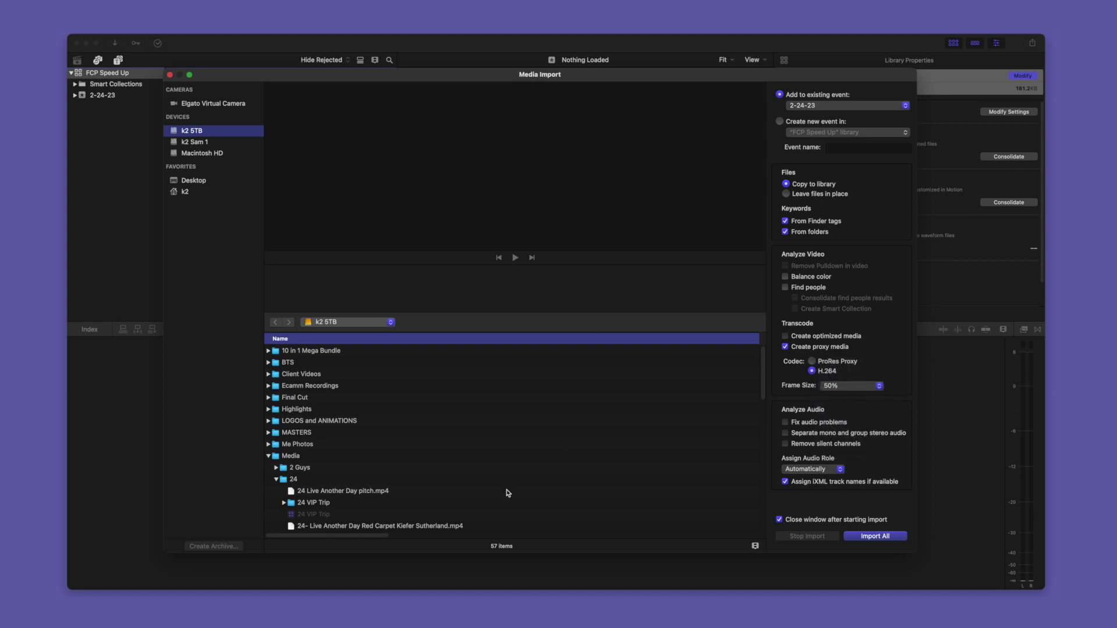
Import K24aud.mp4 into the 2-24-23 event.
scroll(507, 488, "down", 8)
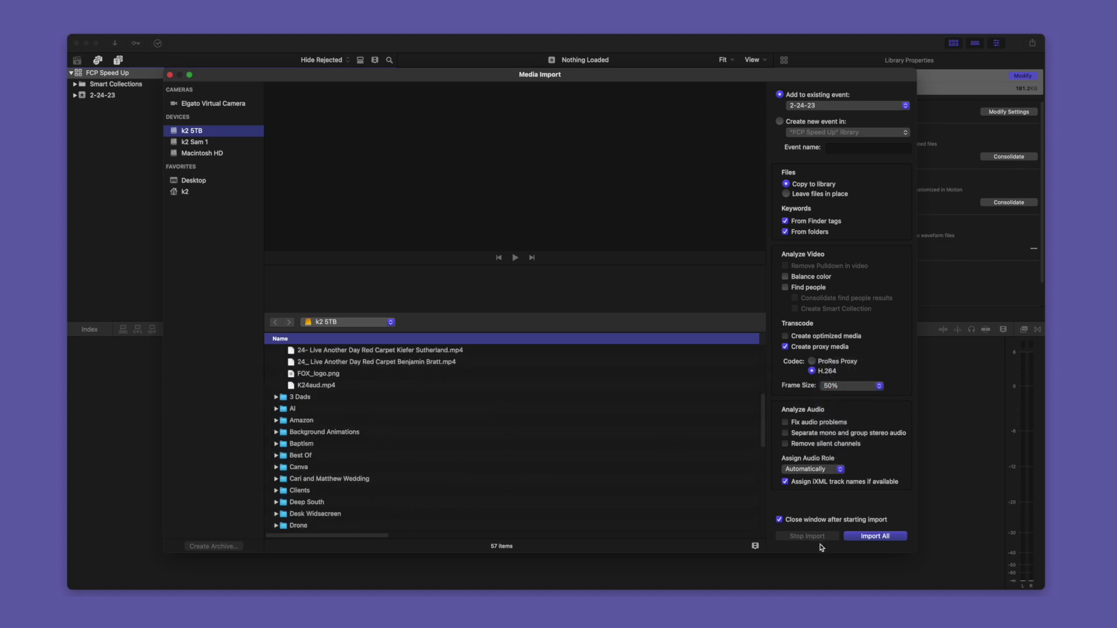
left_click(317, 386)
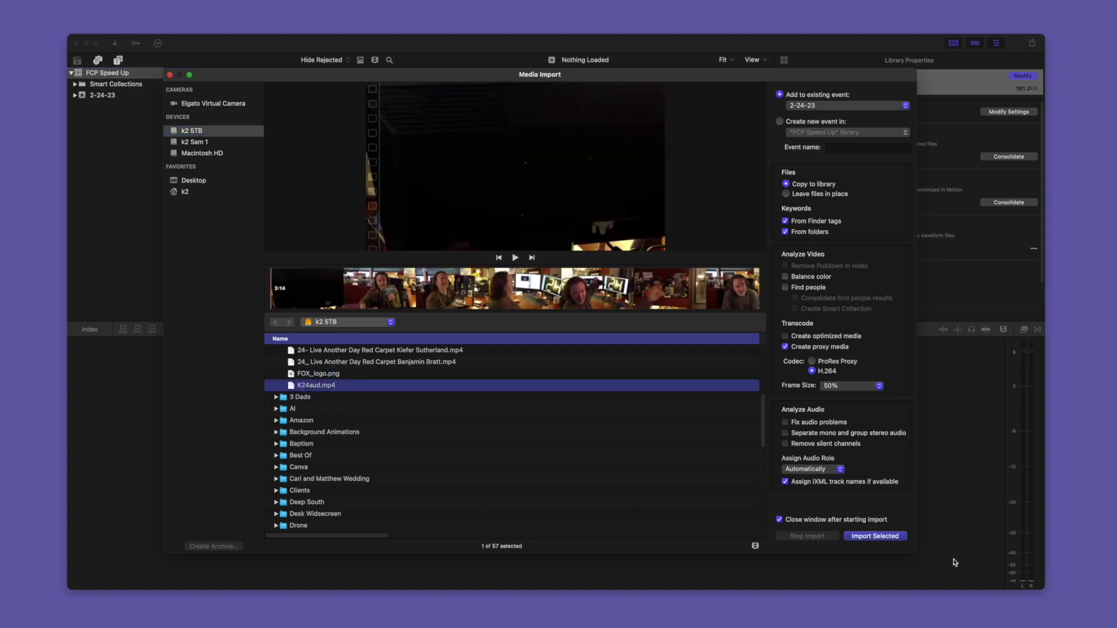
left_click(864, 538)
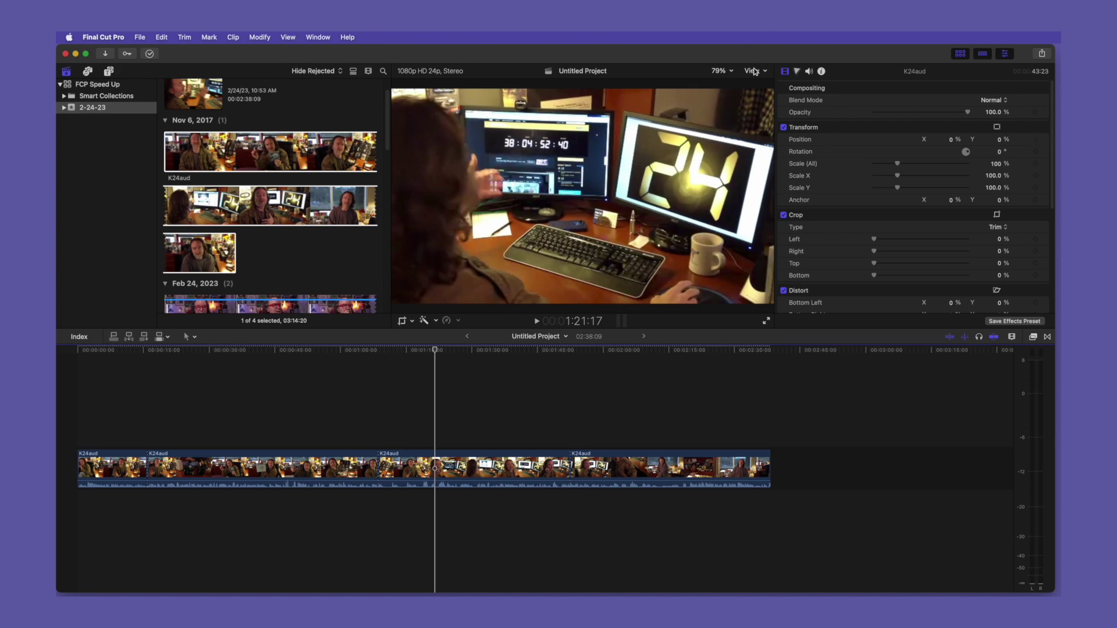
Switch playback to Proxy Only and back to Optimized/Original, then undo to 02:26:04.
left_click(754, 71)
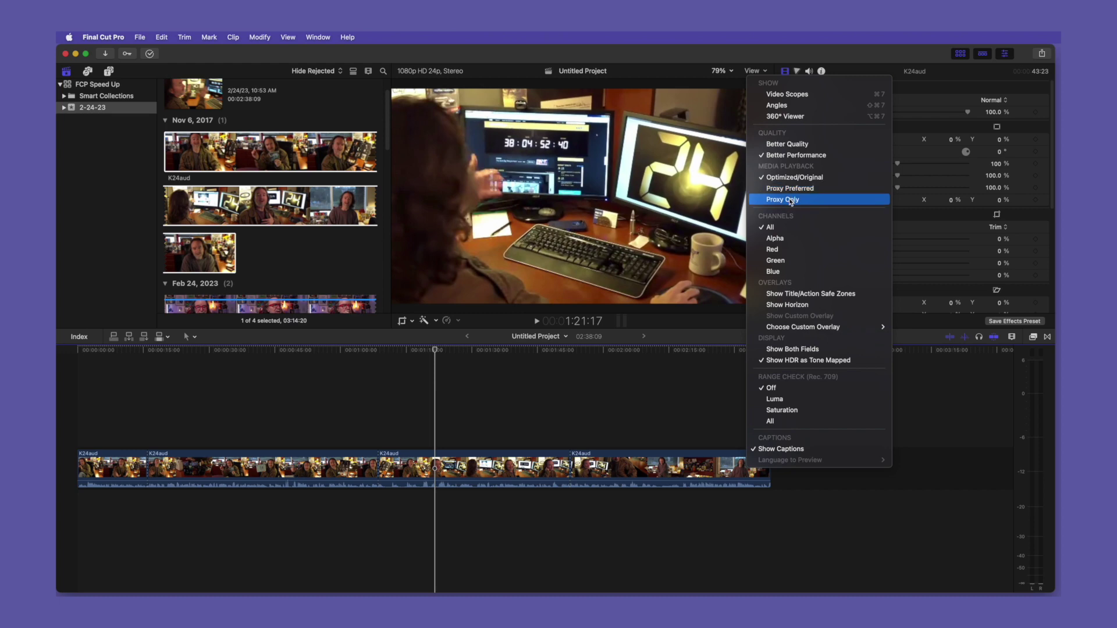
left_click(791, 200)
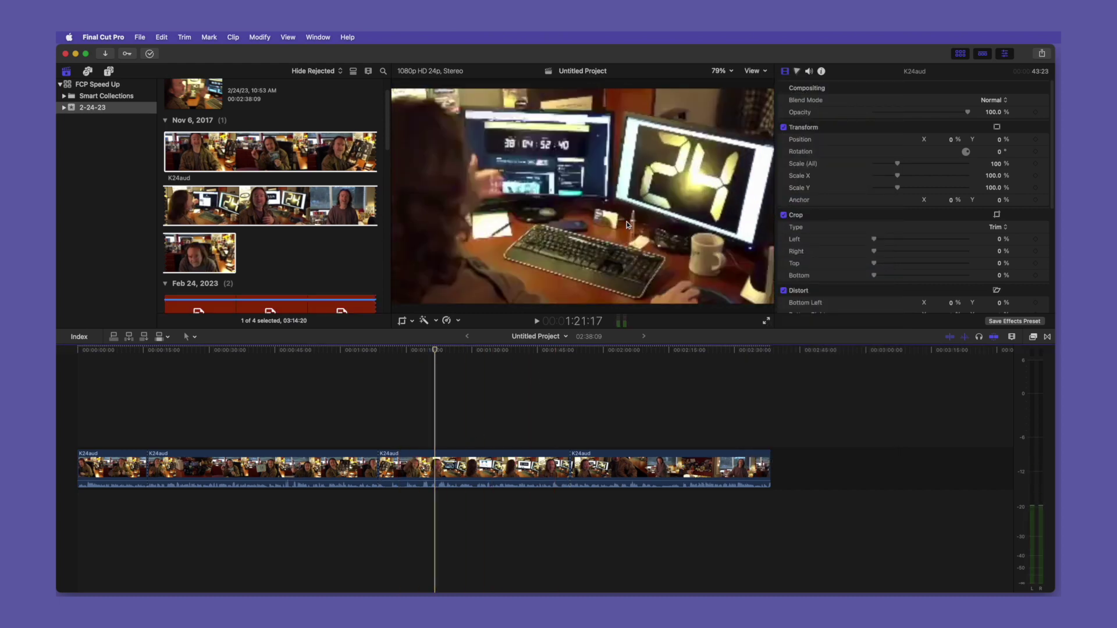
left_click(765, 72)
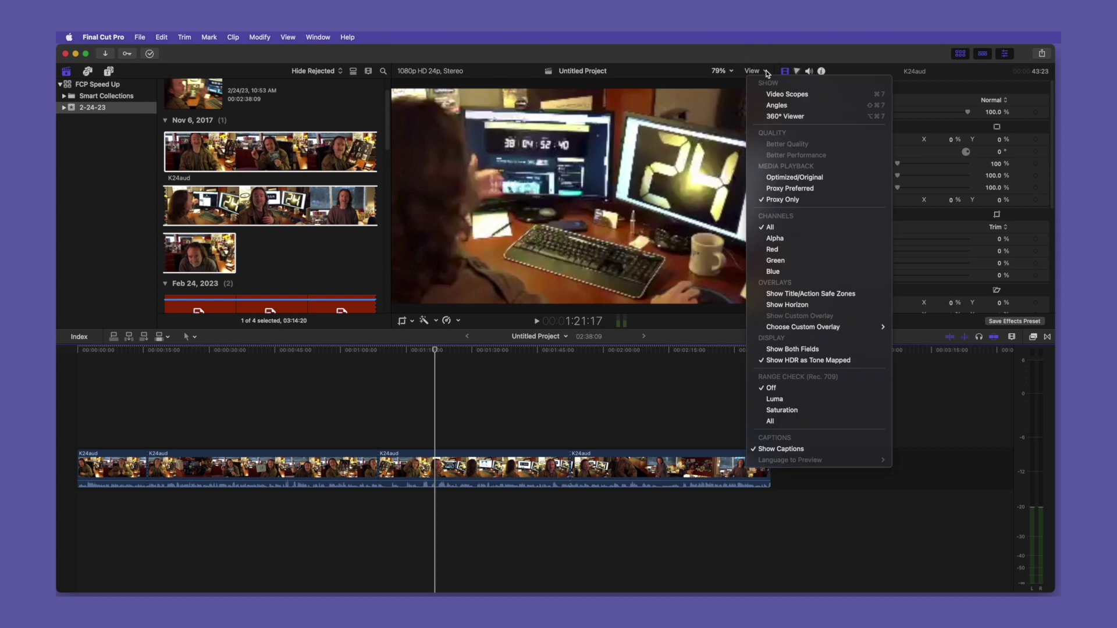
left_click(784, 177)
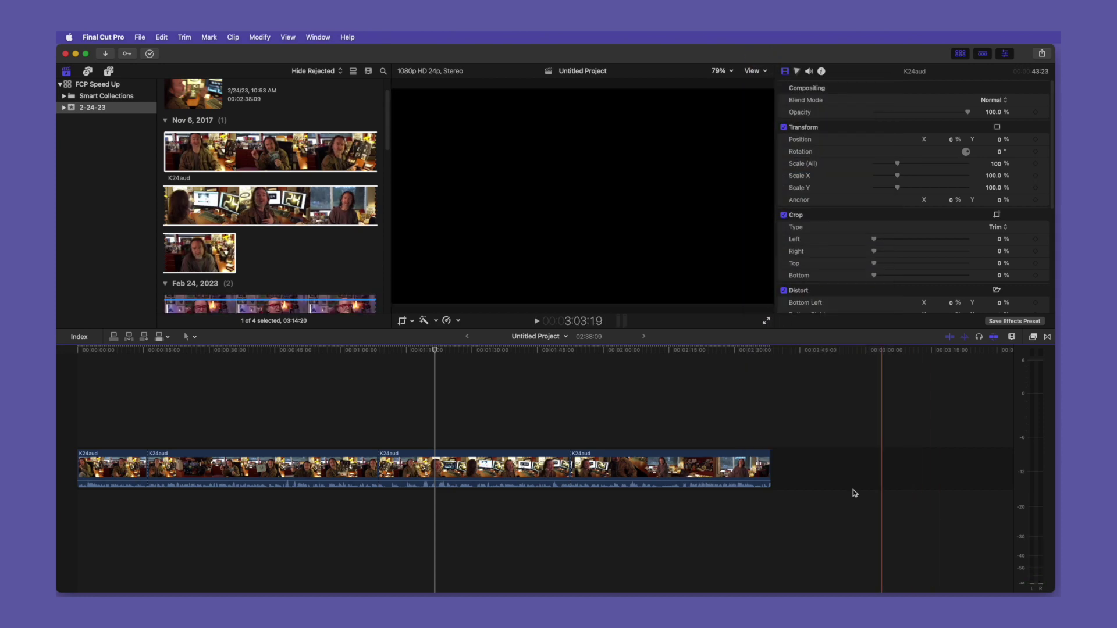
key("super+z")
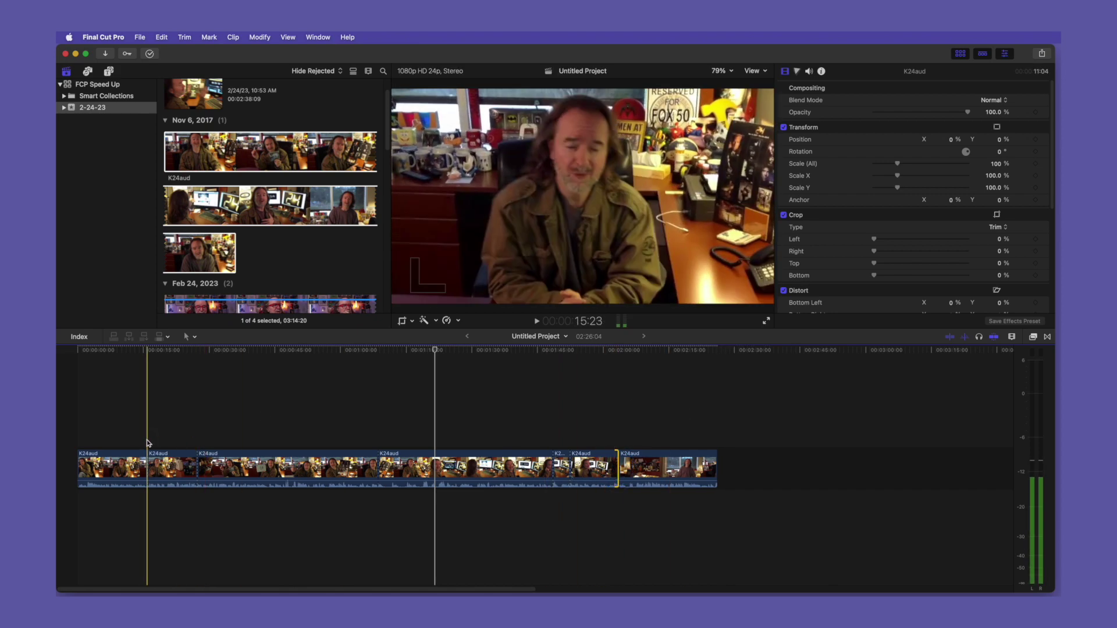
left_click(147, 444)
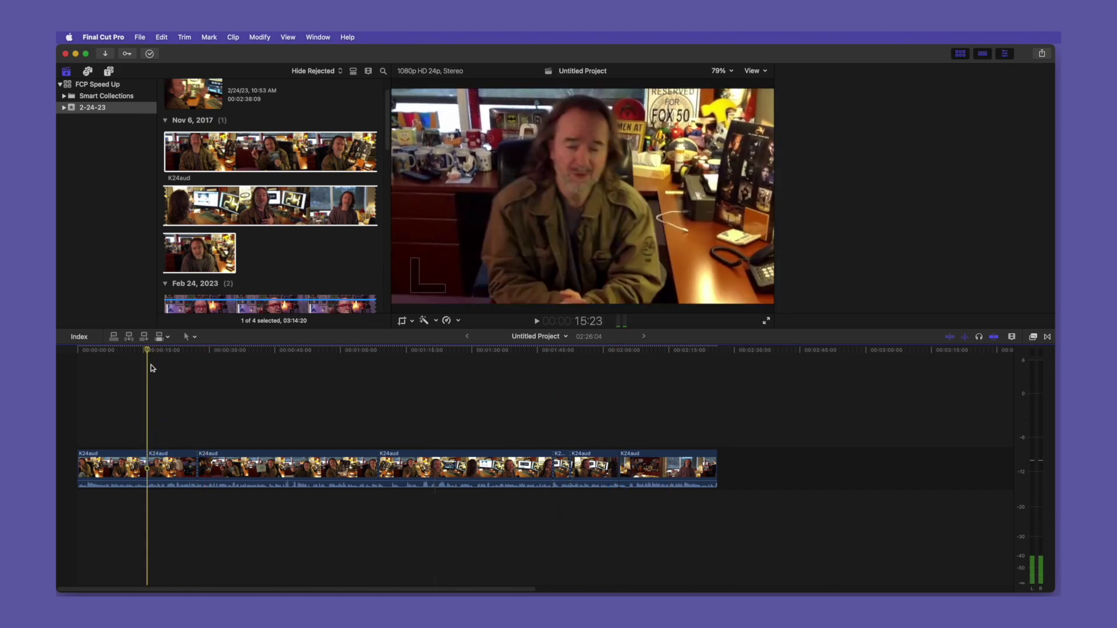
Delete optimized and proxy media through File › Delete Generated Clip Files.
left_click(141, 37)
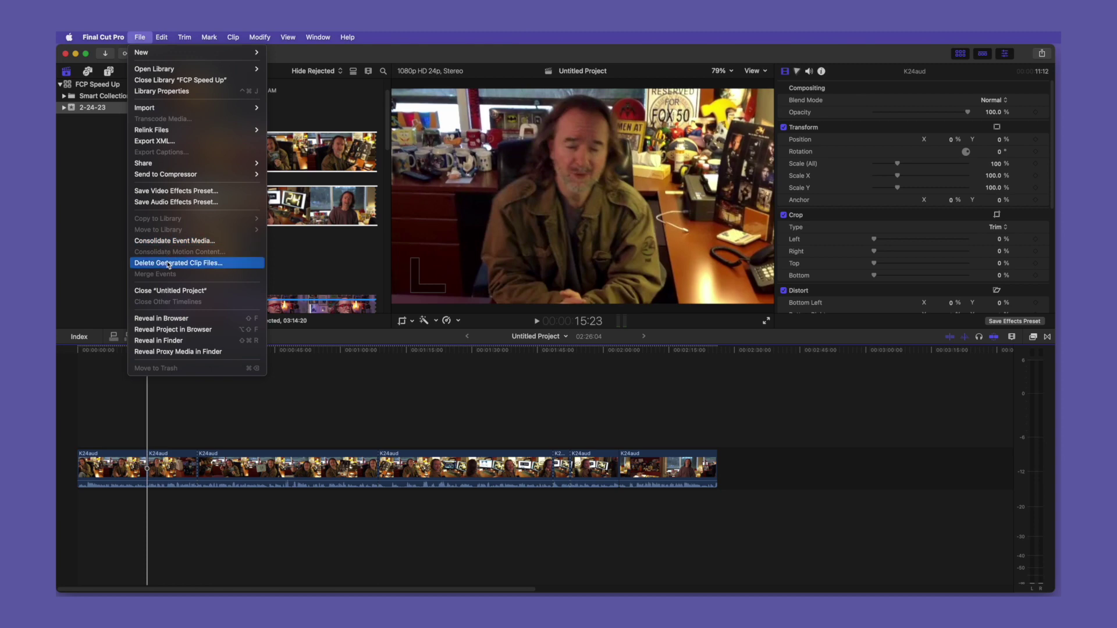
left_click(169, 264)
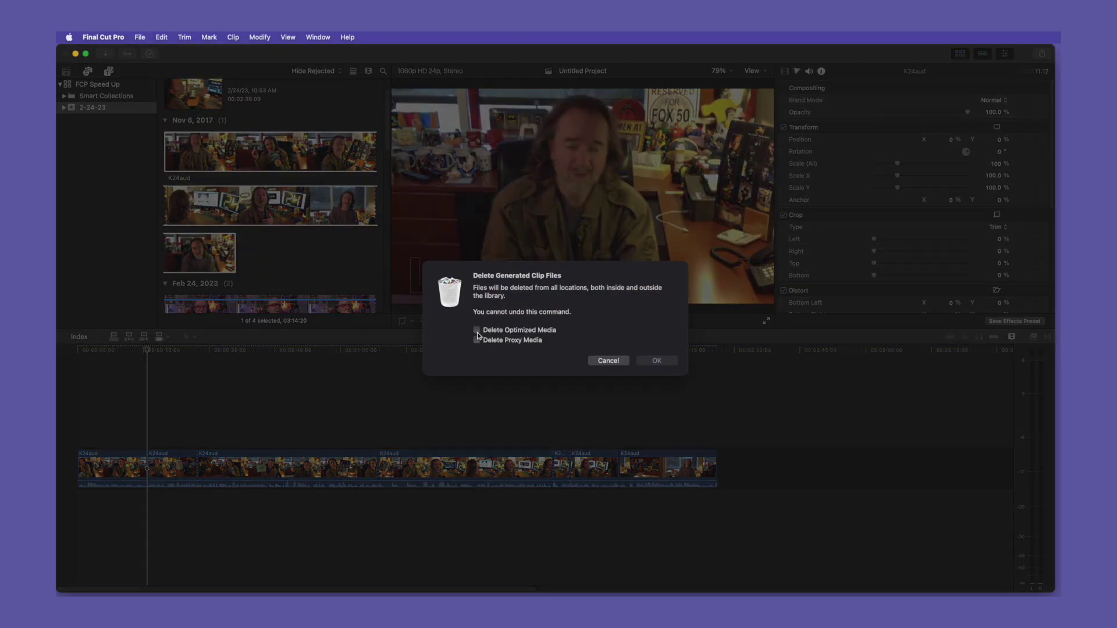
left_click(477, 330)
left_click(477, 341)
left_click(655, 362)
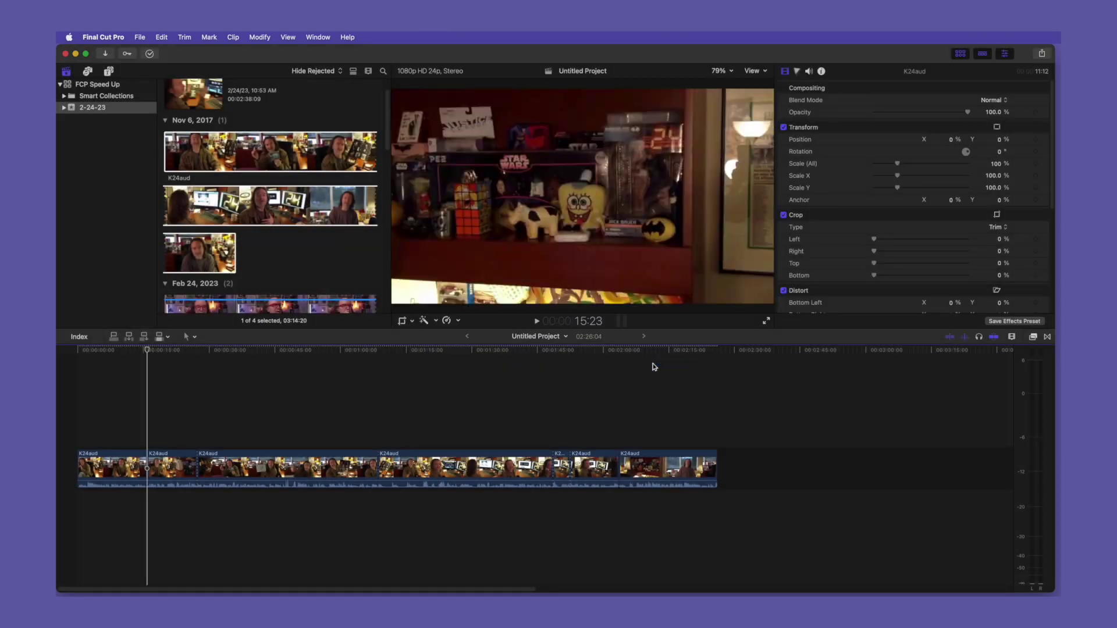